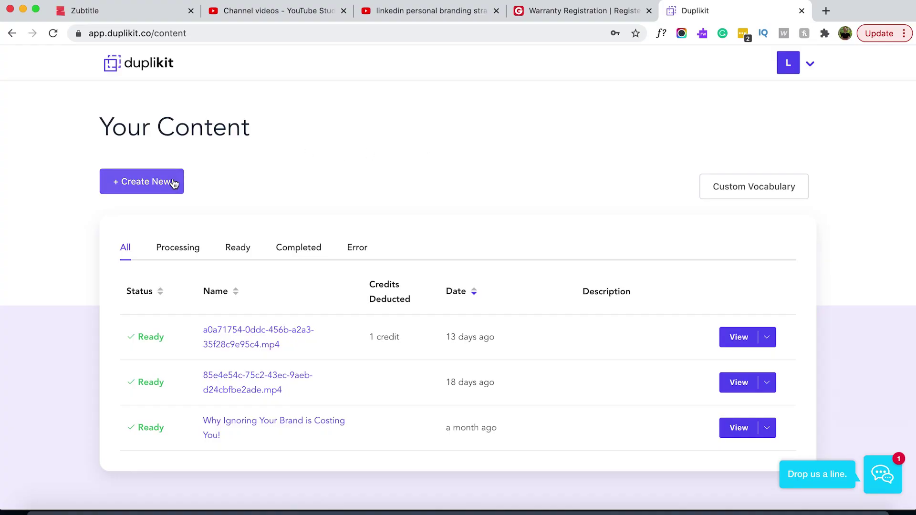
# Create a new transcript by uploading the brand video from Downloads
pyautogui.click(174, 180)
pyautogui.click(815, 508)
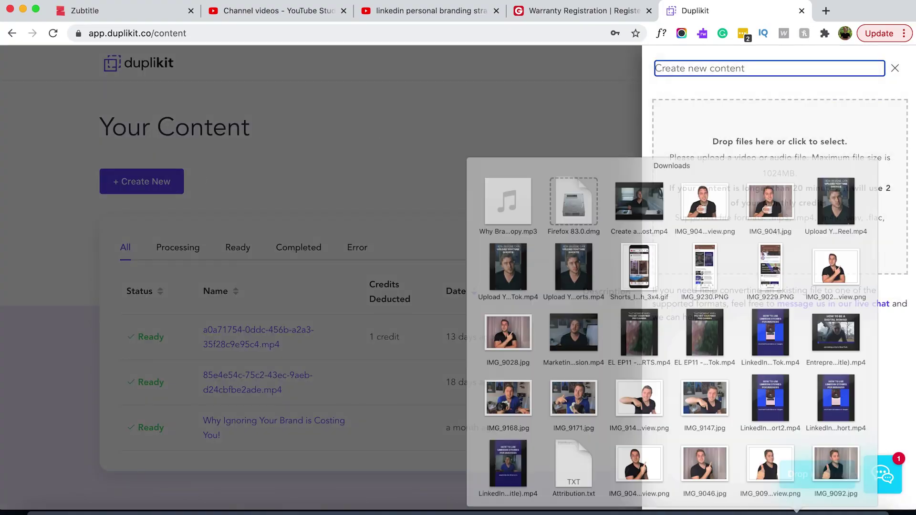
pyautogui.moveTo(422, 116); pyautogui.dragTo(721, 185)
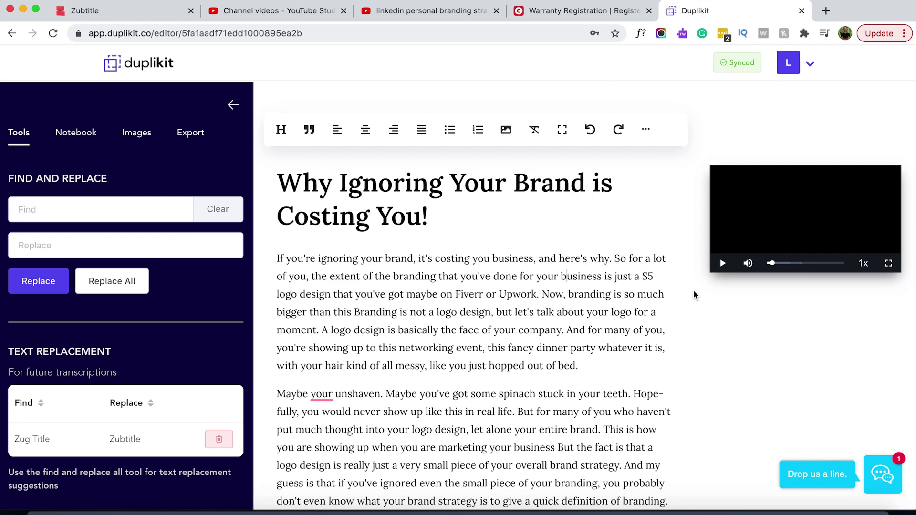
# Correct "results" to "result" in the third paragraph using the suggestion
pyautogui.scroll(-5, 694, 295)
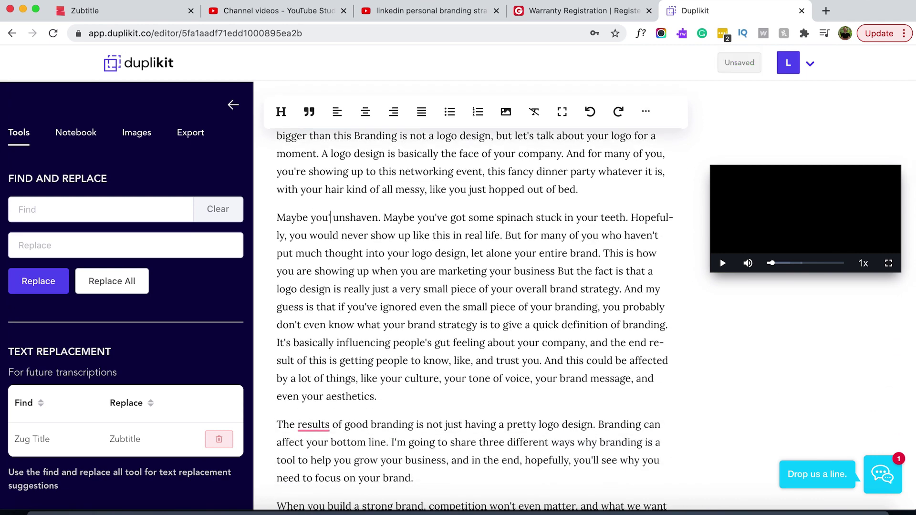
pyautogui.scroll(-10, 651, 314)
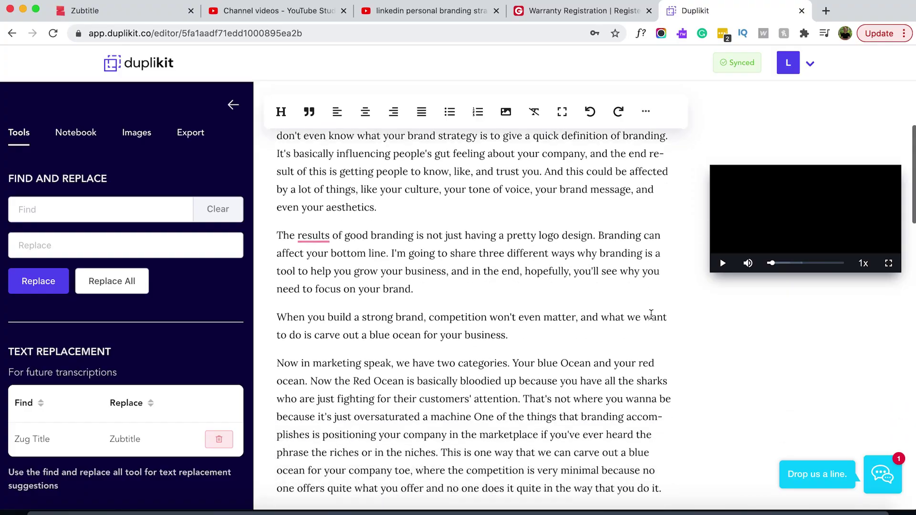
pyautogui.scroll(-5, 651, 314)
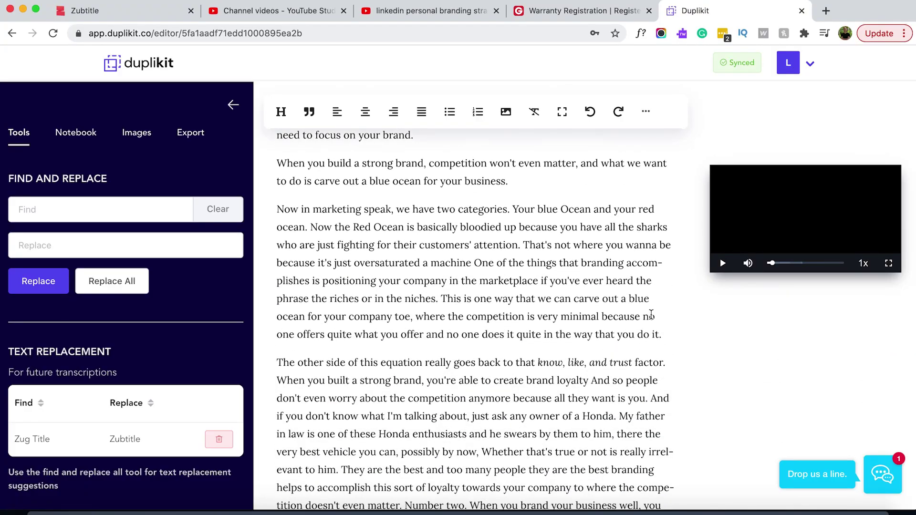
pyautogui.scroll(5, 651, 317)
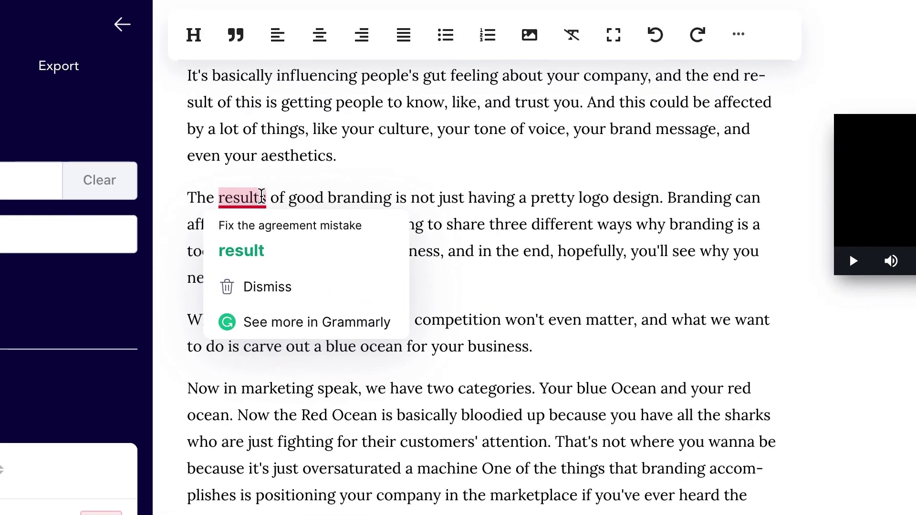
pyautogui.click(289, 252)
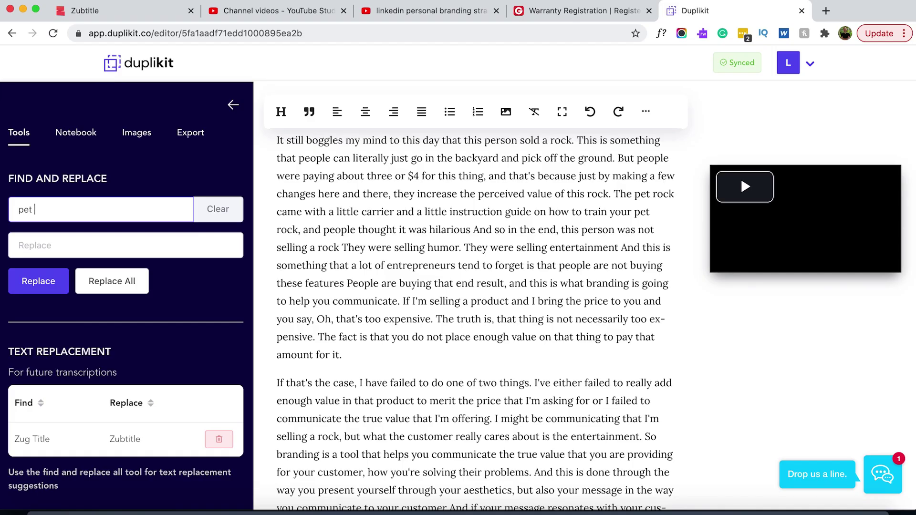
# Replace every "pet rock" with "Pet Rock" throughout the transcript
pyautogui.write('rock')
pyautogui.press('Tab')
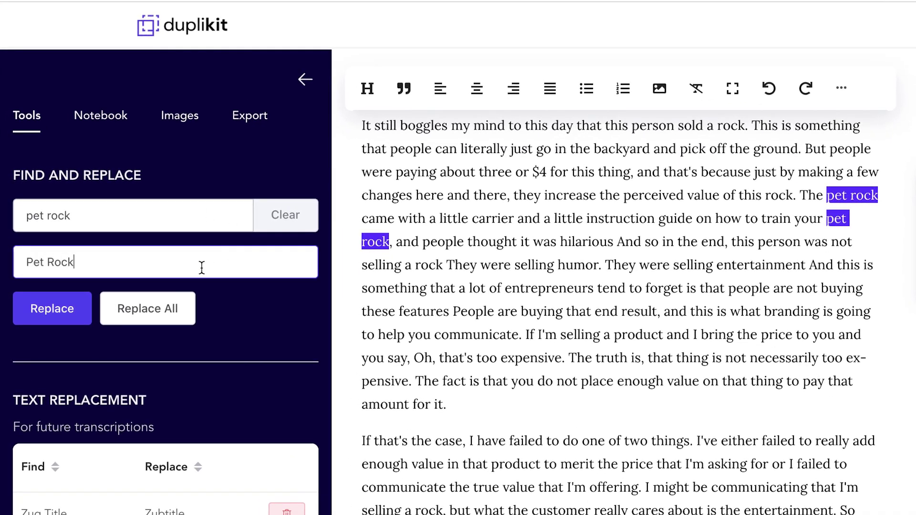
pyautogui.click(184, 319)
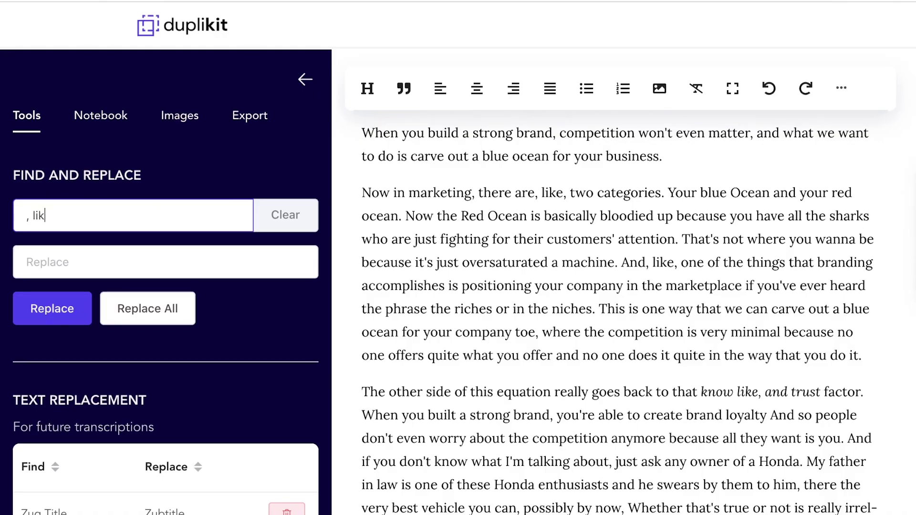
# Delete both ", like," filler phrases by replacing them with nothing
pyautogui.write('e,')
pyautogui.press('Tab')
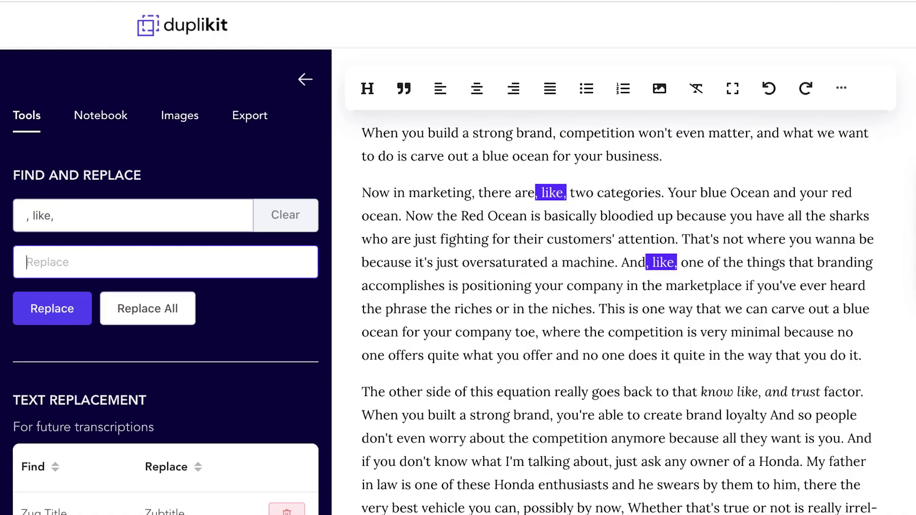
pyautogui.click(70, 315)
pyautogui.click(70, 315)
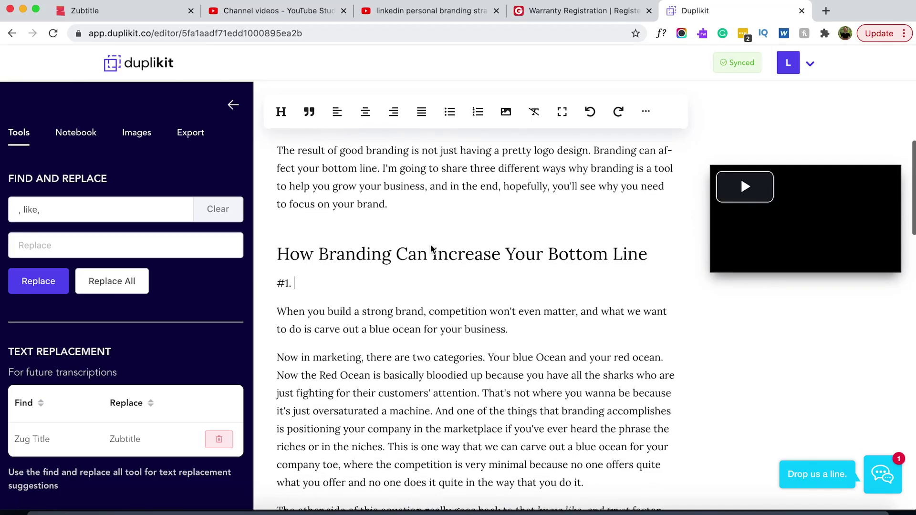
# Turn "#1. Competition Won't Even Matter" into a subheading
pyautogui.scroll(-1, 431, 248)
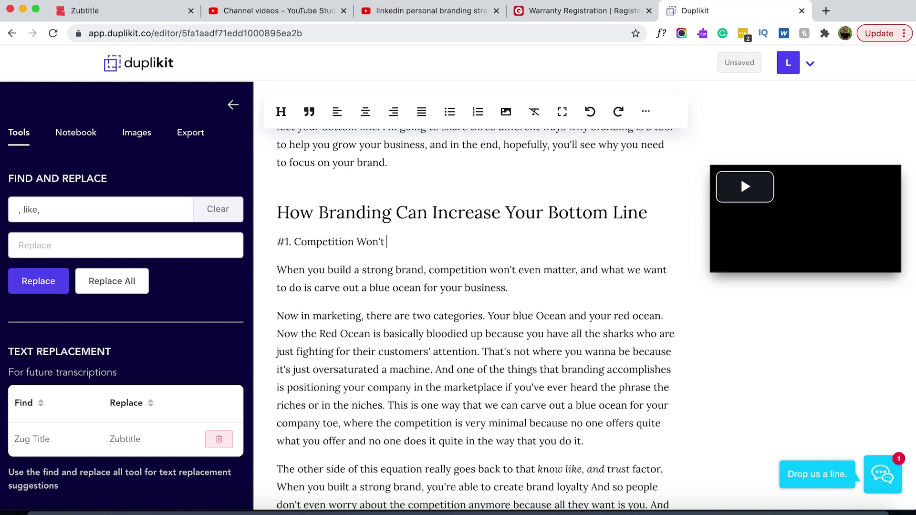
pyautogui.tripleClick(377, 242)
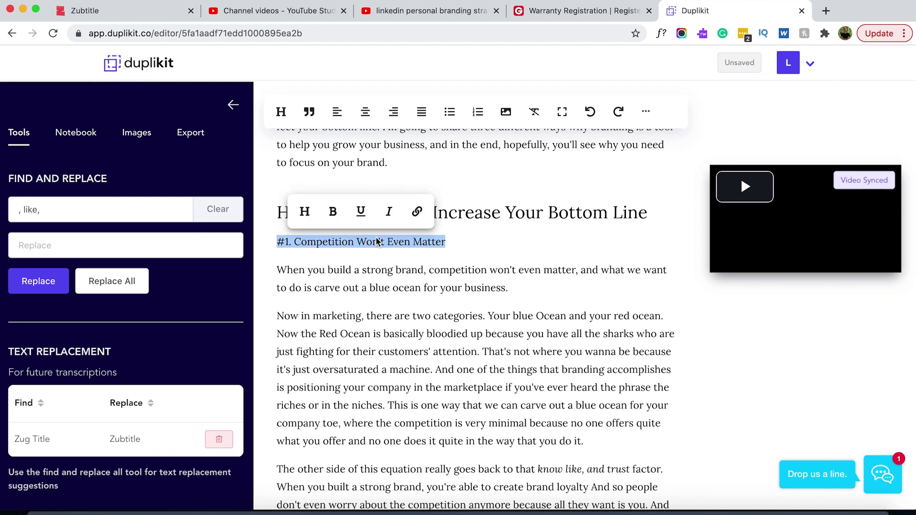
pyautogui.click(306, 211)
pyautogui.click(315, 301)
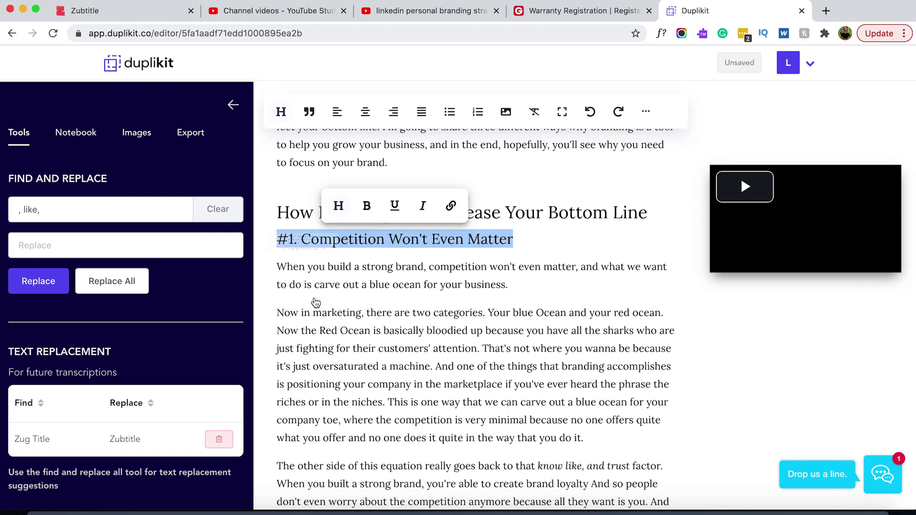
pyautogui.click(580, 280)
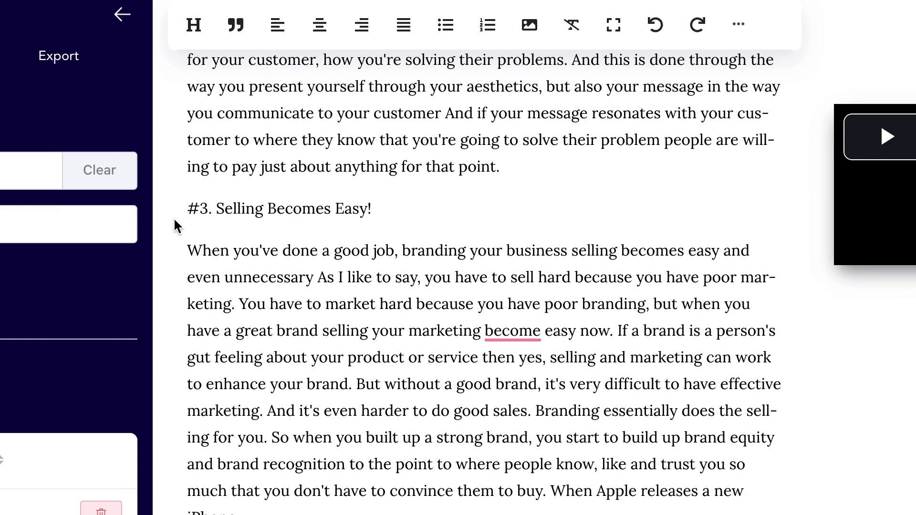
# Make the "#3. Selling Becomes Easy!" line bold
pyautogui.tripleClick(262, 208)
pyautogui.click(240, 177)
pyautogui.click(614, 200)
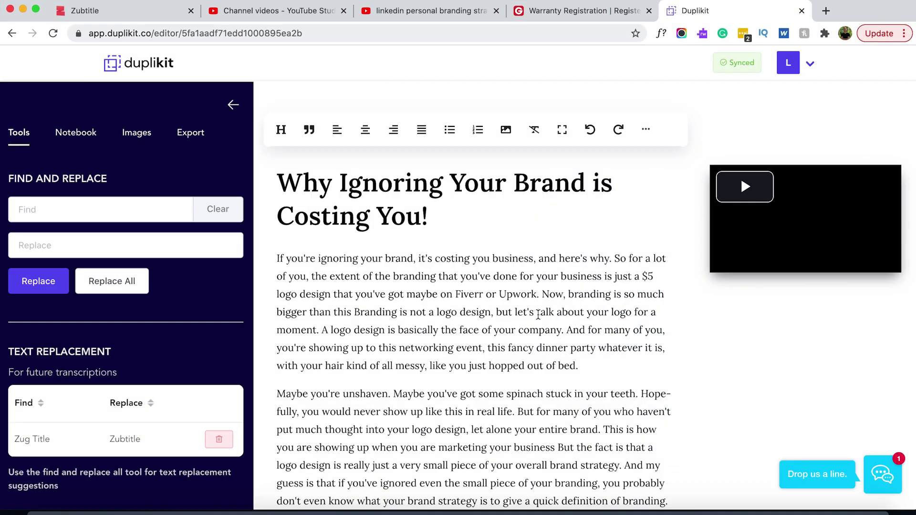
# Link "Fiverr" to fiverr.com and "Upwork" to upwork.com in the opening paragraph
pyautogui.doubleClick(457, 293)
pyautogui.click(525, 263)
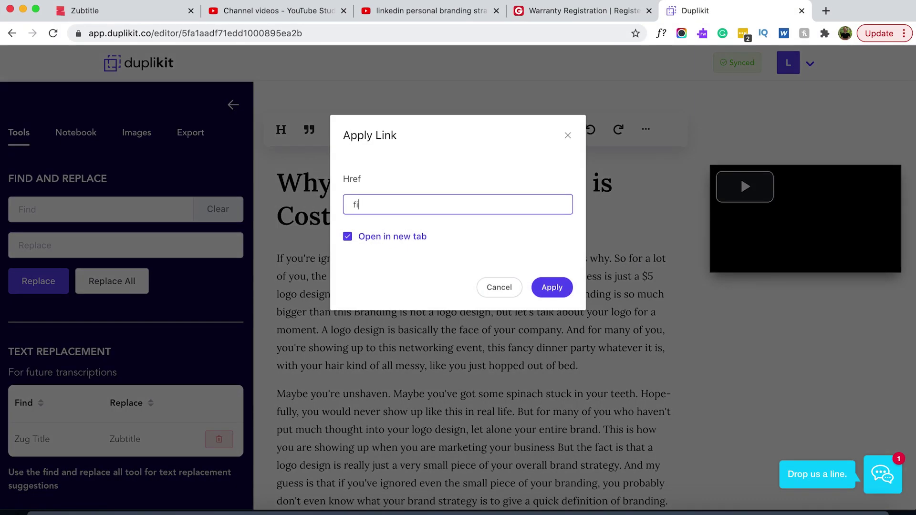
pyautogui.write('fiverr.co')
pyautogui.click(551, 287)
pyautogui.doubleClick(517, 293)
pyautogui.click(573, 263)
pyautogui.write('upwork.com')
pyautogui.click(552, 287)
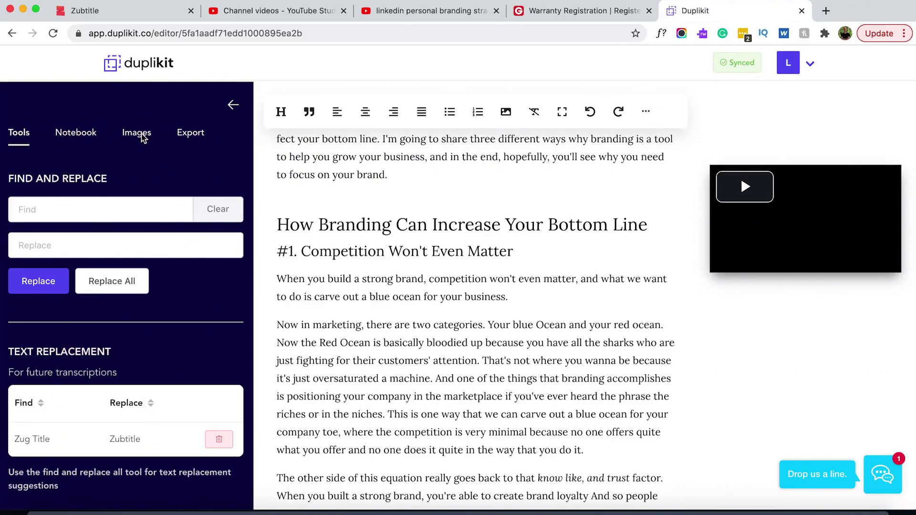
# Insert an Unsplash "branding" photo under the #1 heading and enlarge it
pyautogui.click(138, 134)
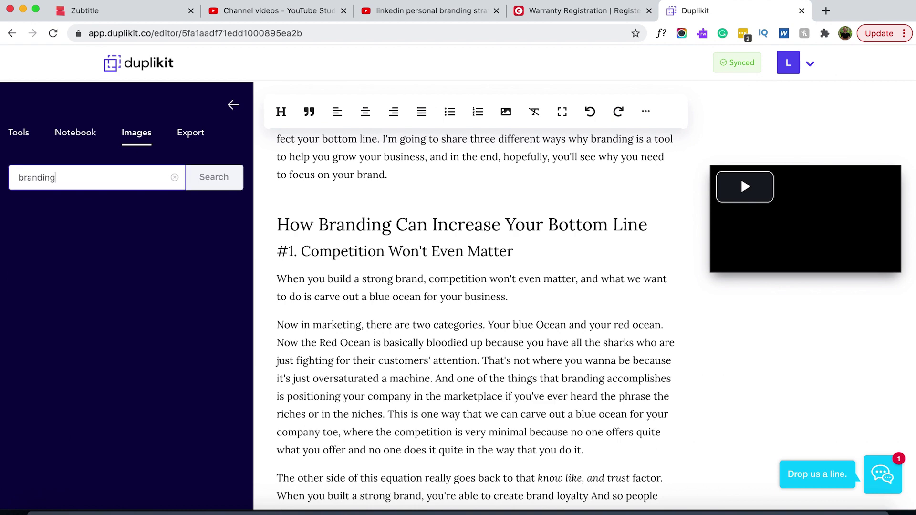
pyautogui.press('Return')
pyautogui.scroll(-10, 133, 353)
pyautogui.click(133, 353)
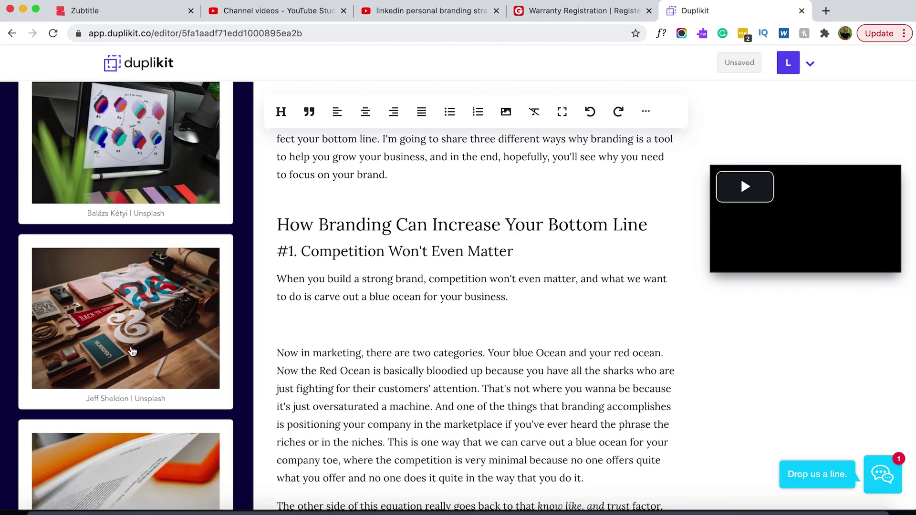
pyautogui.moveTo(419, 325); pyautogui.dragTo(666, 321)
pyautogui.scroll(-2, 476, 333)
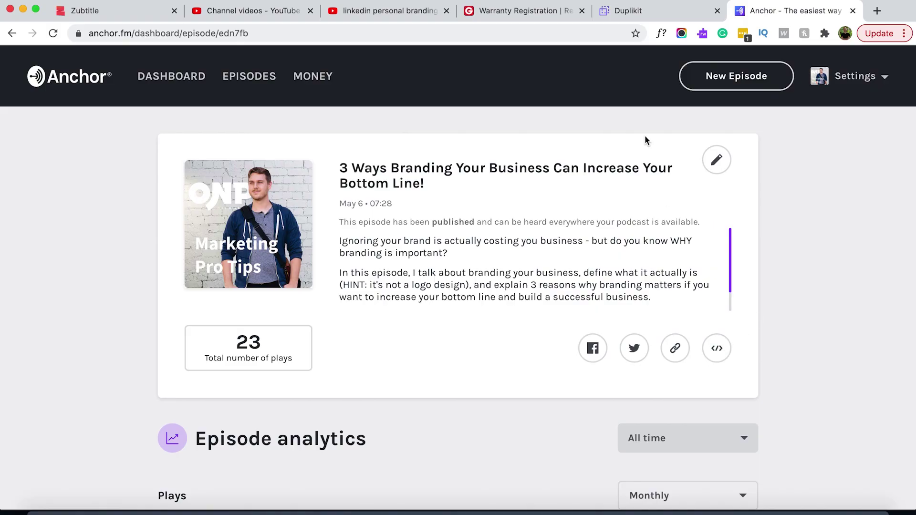
# Paste the Anchor episode iframe embed code as a new paragraph after "bed."
pyautogui.click(652, 15)
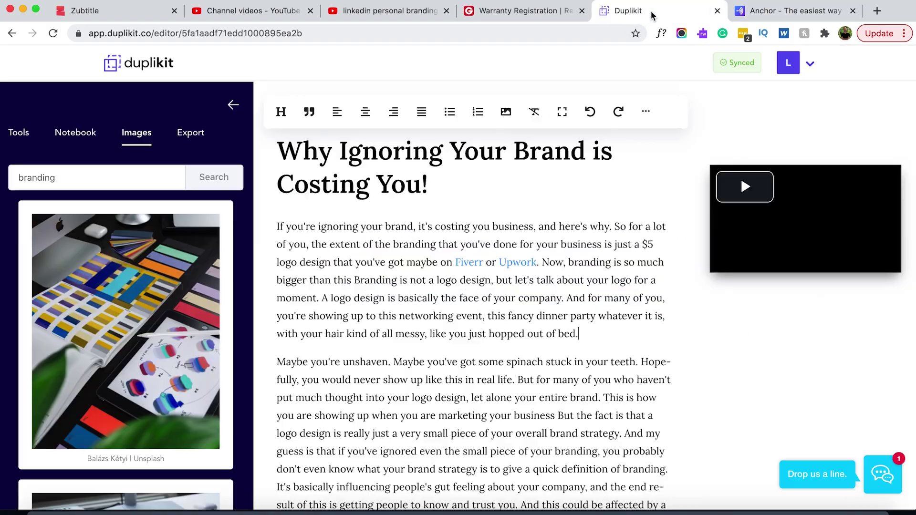
pyautogui.press('Return')
pyautogui.write('<iframe src="https://anchor.fm/lukeseavers/embed/episodes/3-Ways-Branding-Your-Business-Can-Increase-Your-Bottom-Line-edn7fb" height="102px" width="400px" frameborder="0" scrolling="no"></iframe>')
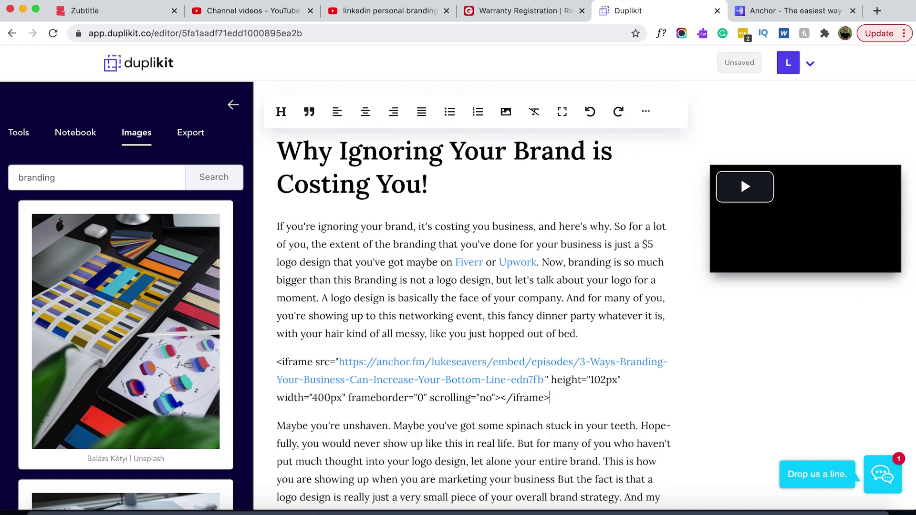
pyautogui.scroll(-3, 578, 392)
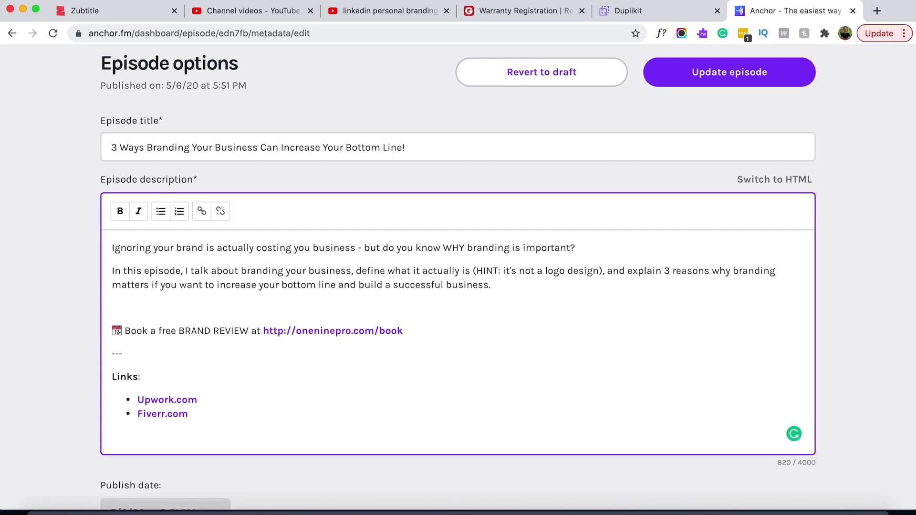
# Paste the blog's opening paragraphs into Anchor's episode description
pyautogui.press('super+v')
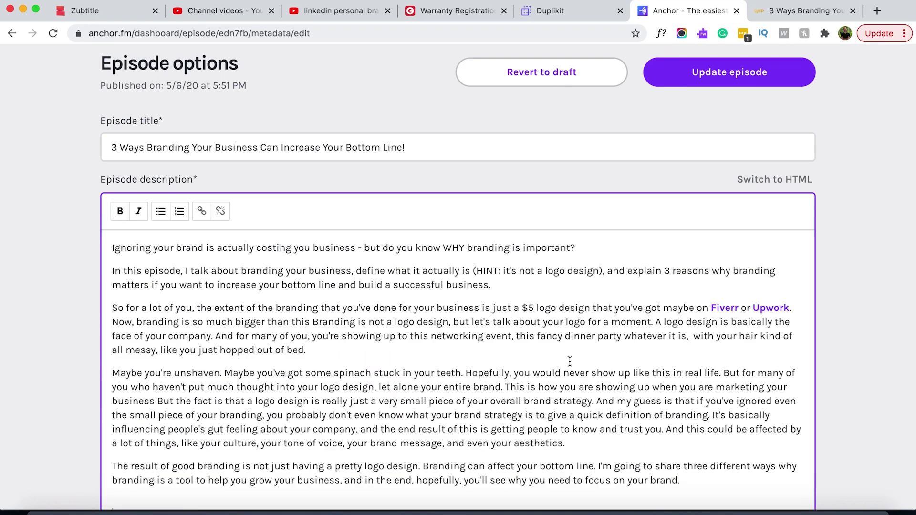
pyautogui.scroll(-5, 569, 361)
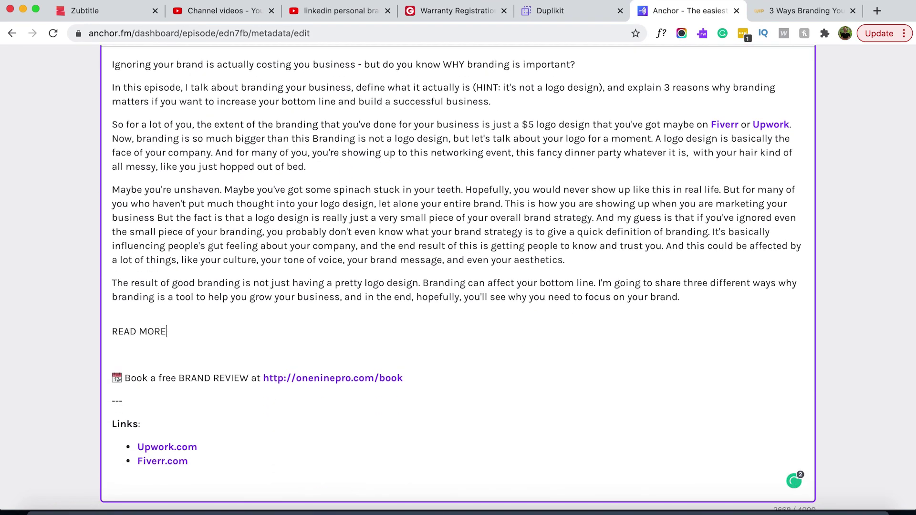
pyautogui.scroll(2, 197, 332)
# Link the READ MORE line, then bring up Duplikit's export options
pyautogui.click(203, 81)
pyautogui.click(346, 104)
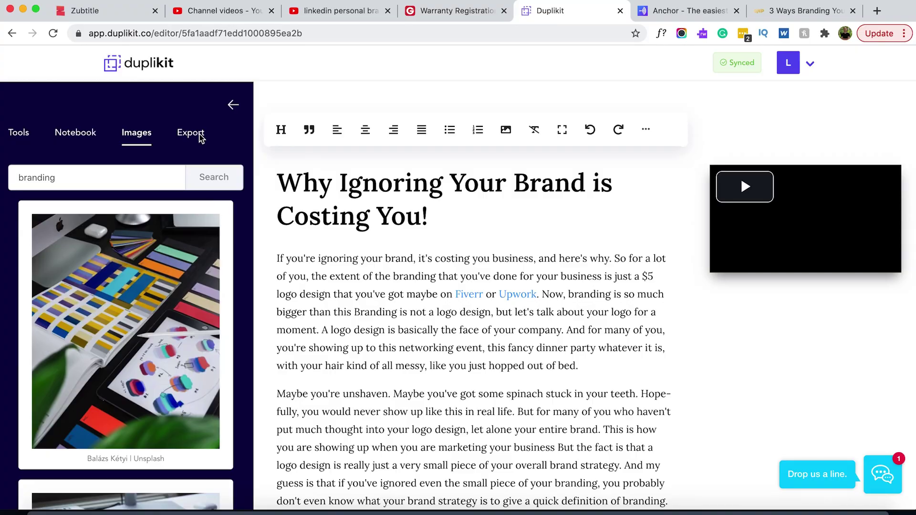
pyautogui.click(190, 134)
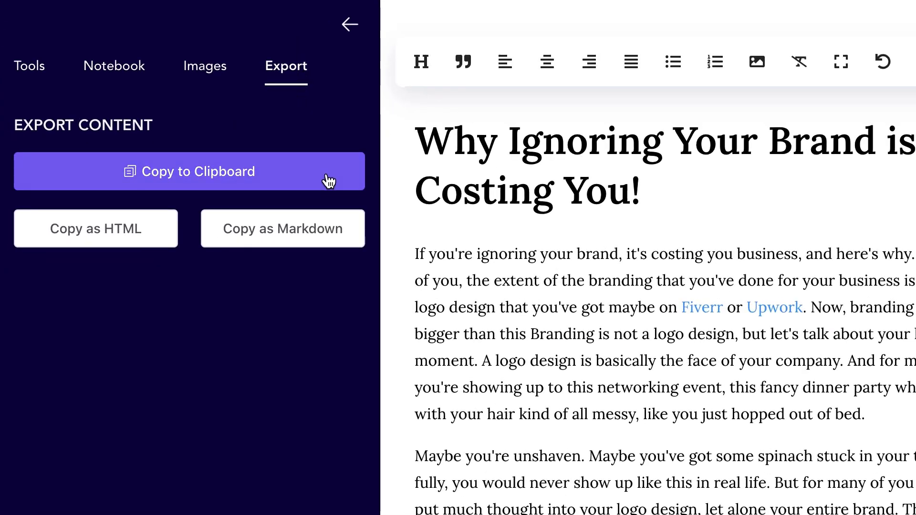